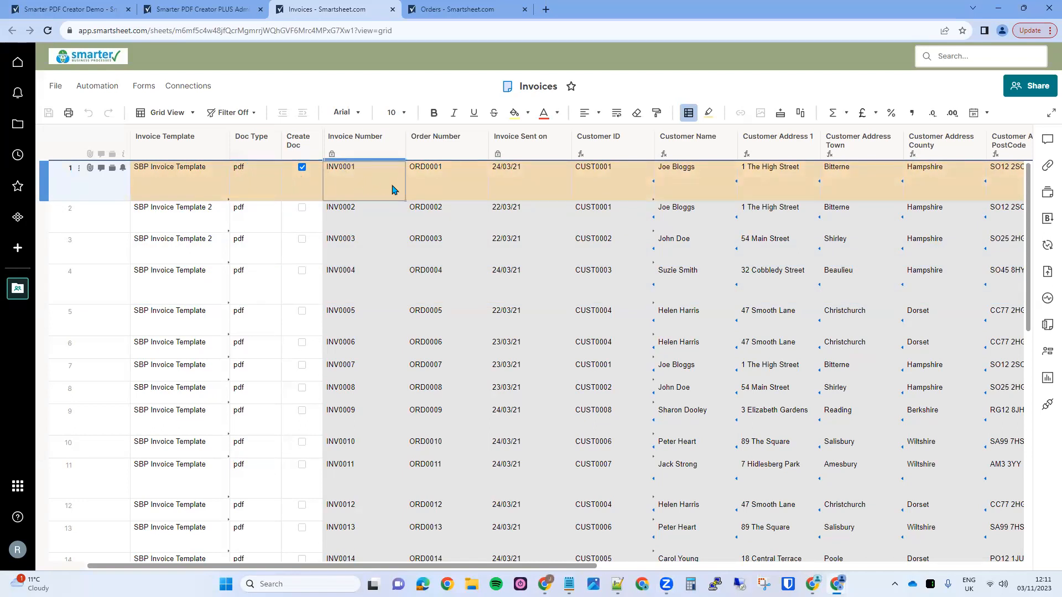
- Examine the order number and customer detail columns of invoice INV0001
{"action": "left_click_drag", "start_coordinate": [586, 188], "coordinate": [1022, 186]}
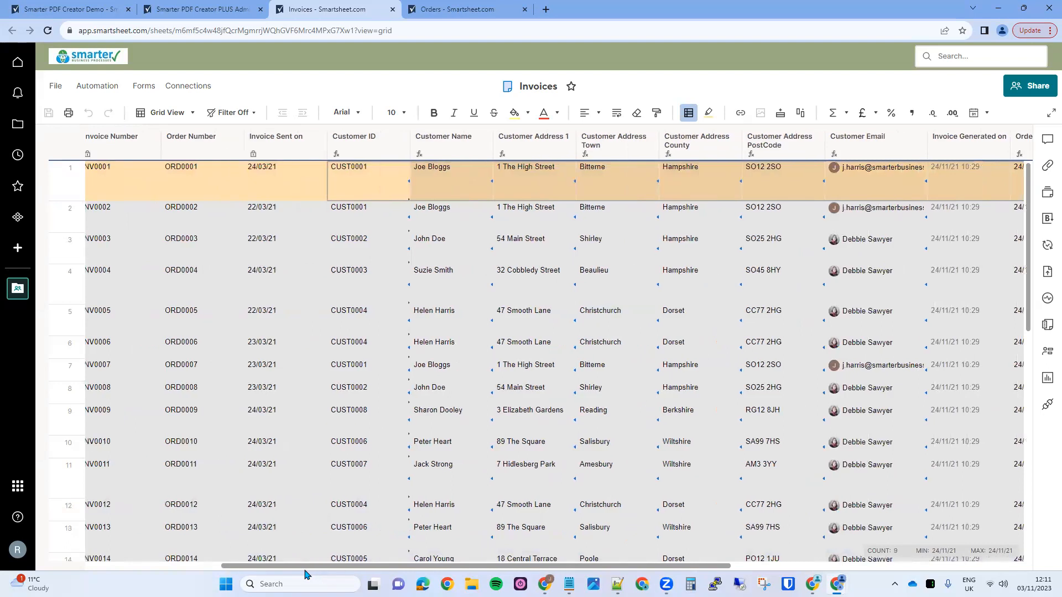
{"action": "left_click_drag", "start_coordinate": [305, 566], "coordinate": [172, 567]}
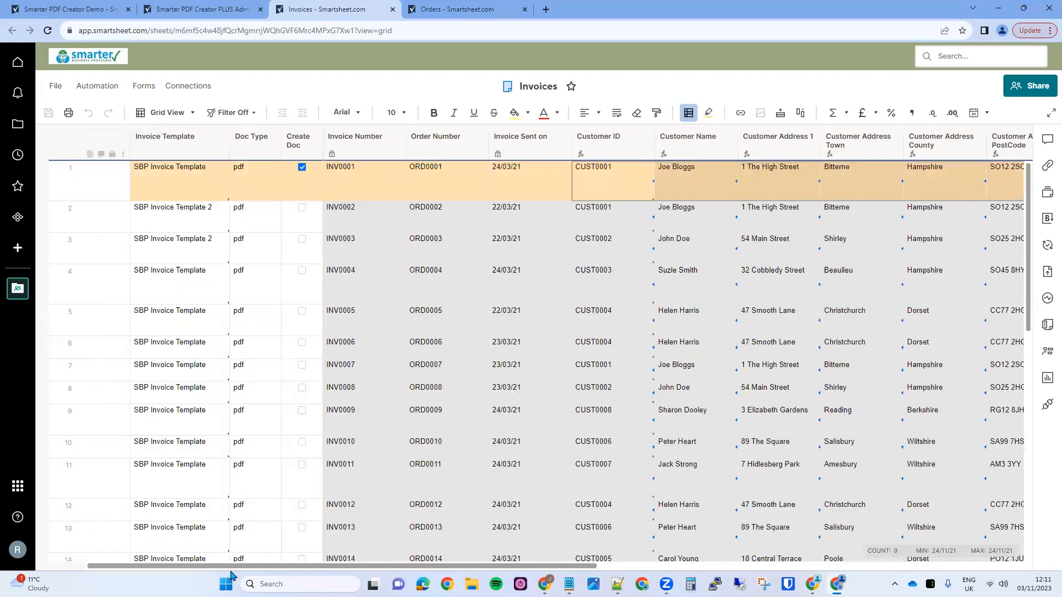
{"action": "left_click", "coordinate": [431, 191]}
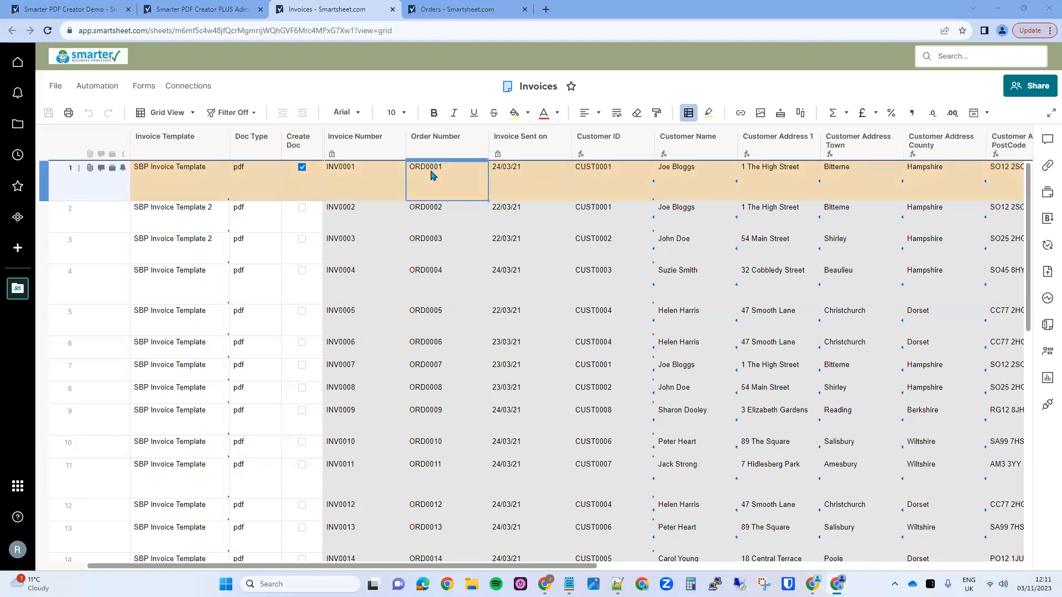
- Examine the line items, quantities, prices and VAT-inclusive total of order ORD0001 in the Orders sheet
{"action": "left_click", "coordinate": [435, 17]}
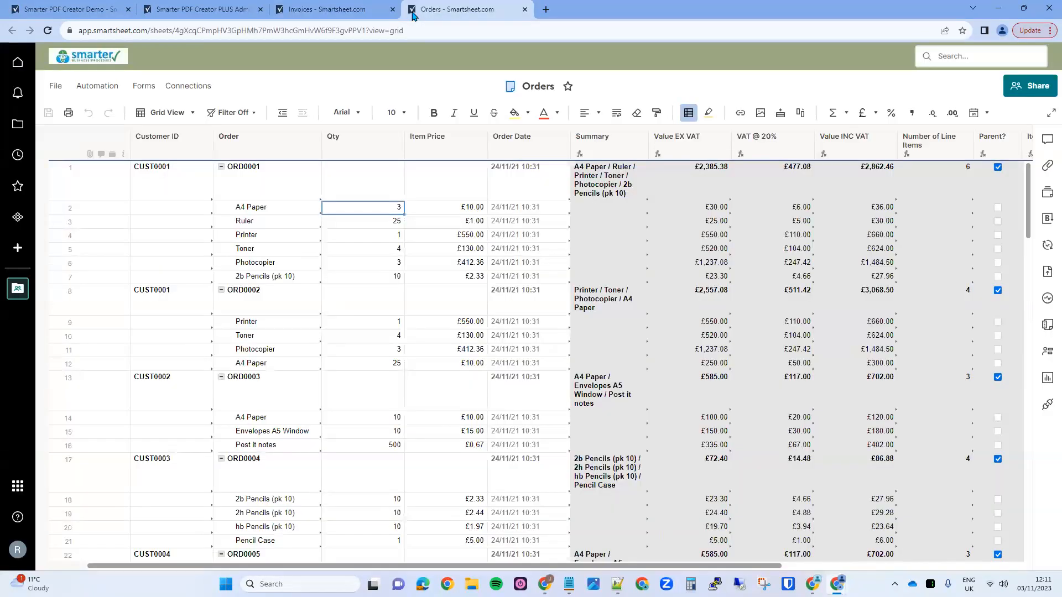
{"action": "left_click", "coordinate": [301, 207]}
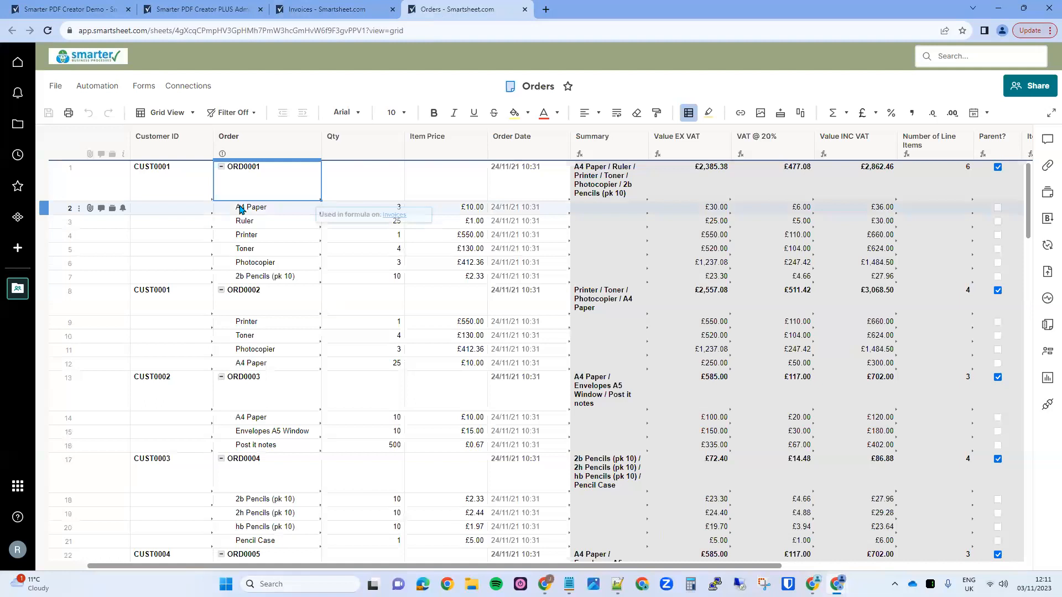
{"action": "left_click_drag", "start_coordinate": [365, 230], "coordinate": [869, 281]}
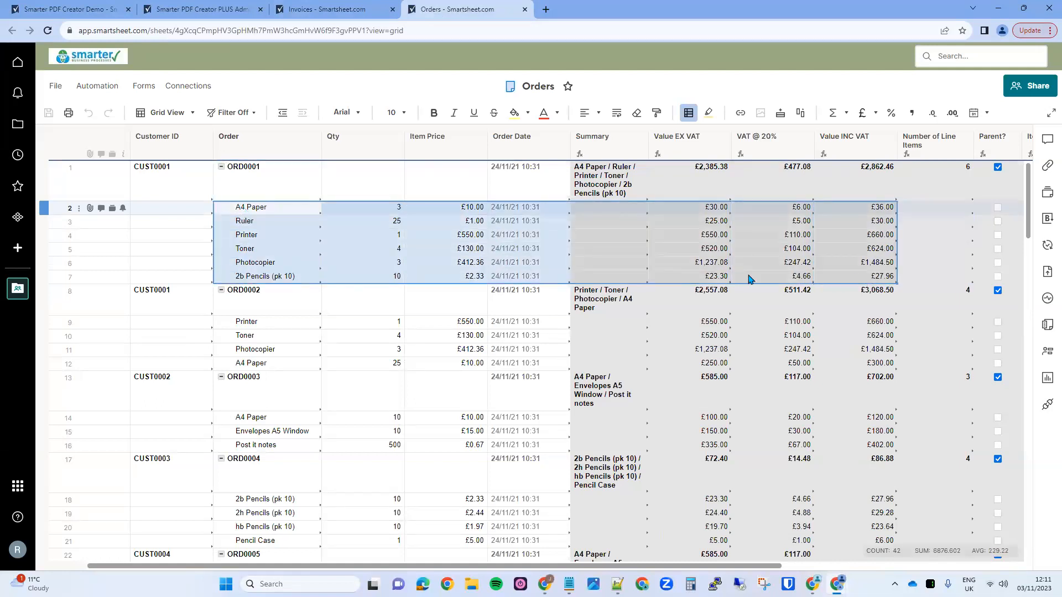
{"action": "left_click", "coordinate": [251, 209]}
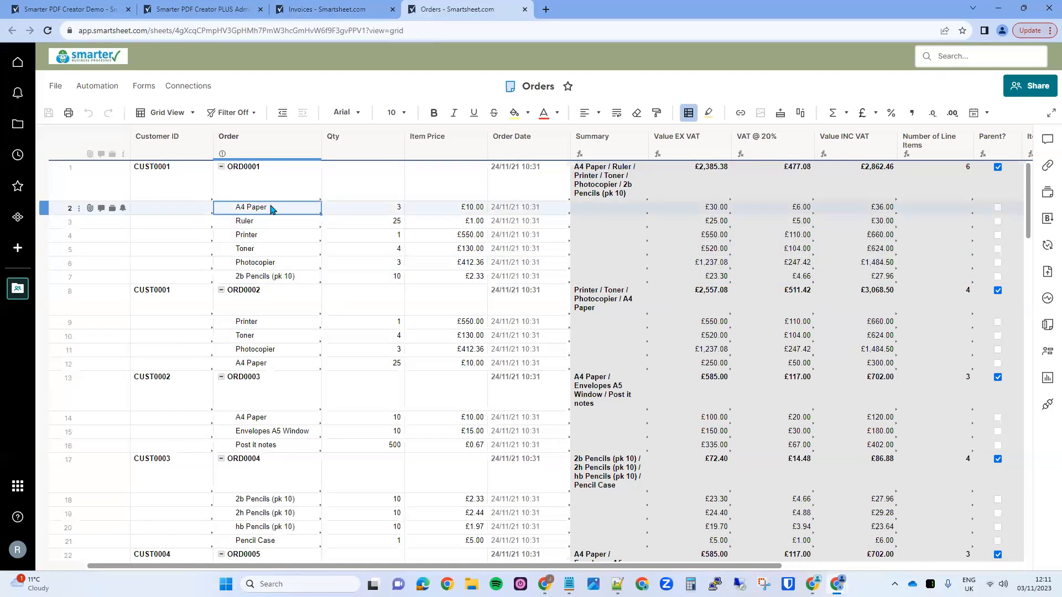
{"action": "left_click", "coordinate": [269, 235]}
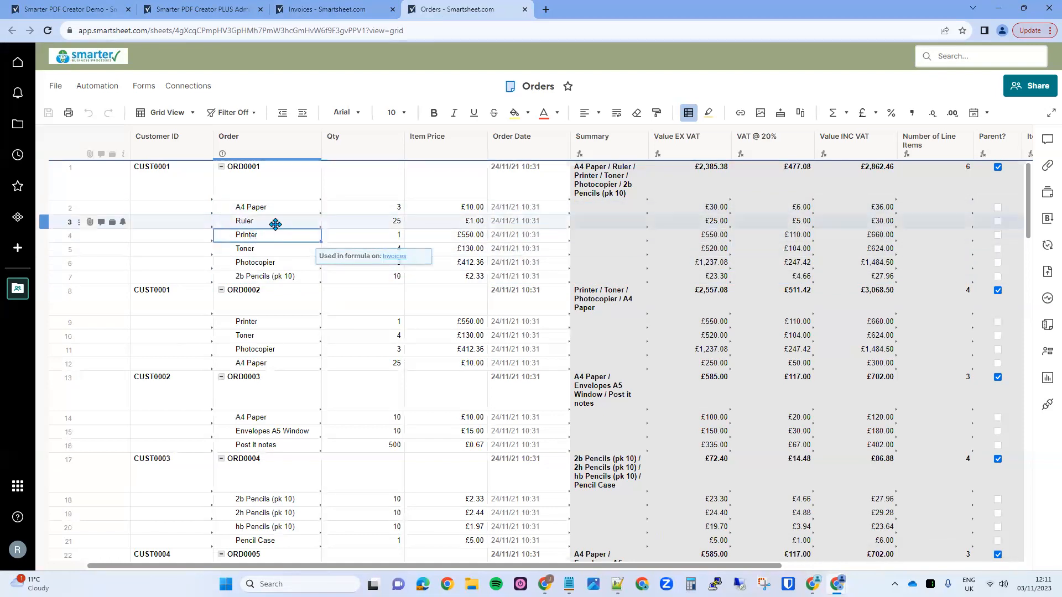
{"action": "left_click", "coordinate": [338, 237]}
{"action": "left_click", "coordinate": [350, 263]}
{"action": "left_click_drag", "start_coordinate": [475, 266], "coordinate": [267, 265]}
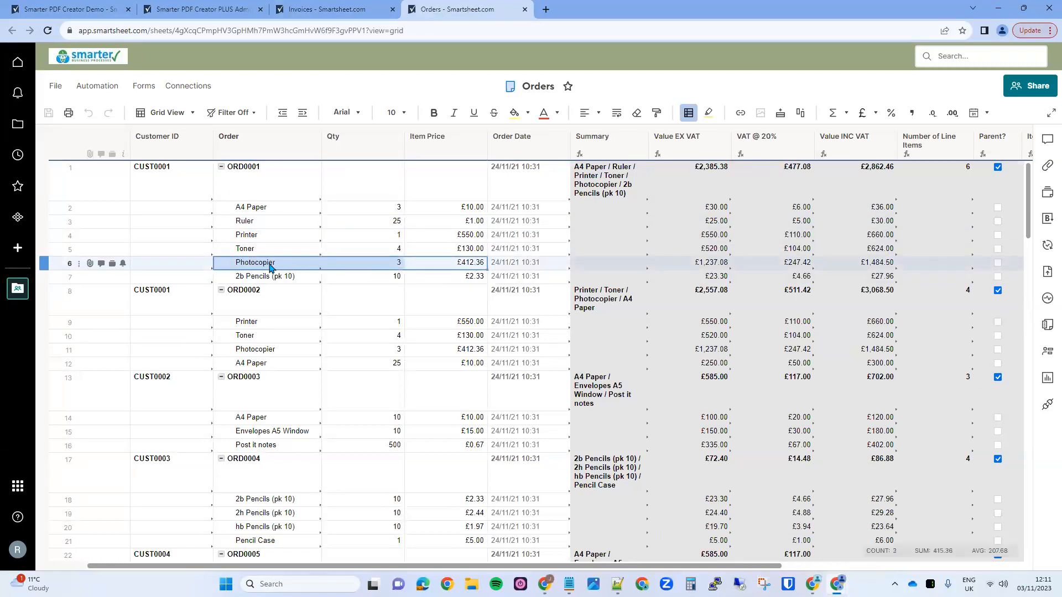
{"action": "left_click", "coordinate": [370, 266]}
{"action": "left_click", "coordinate": [867, 173]}
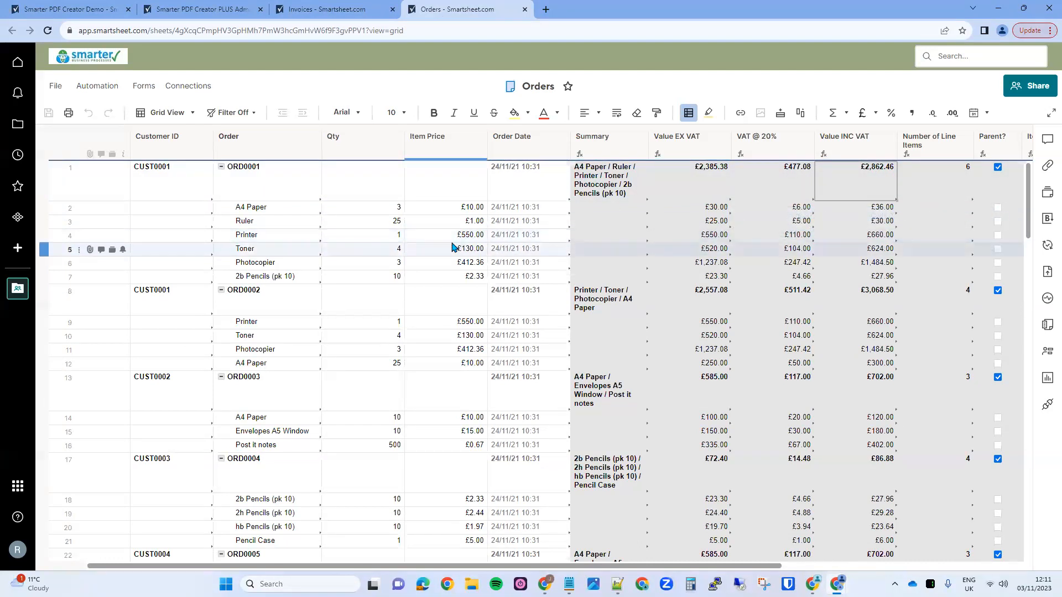
- Refresh the Invoices sheet, view the PDF invoice attached to row 1, and close the preview
{"action": "left_click", "coordinate": [327, 15]}
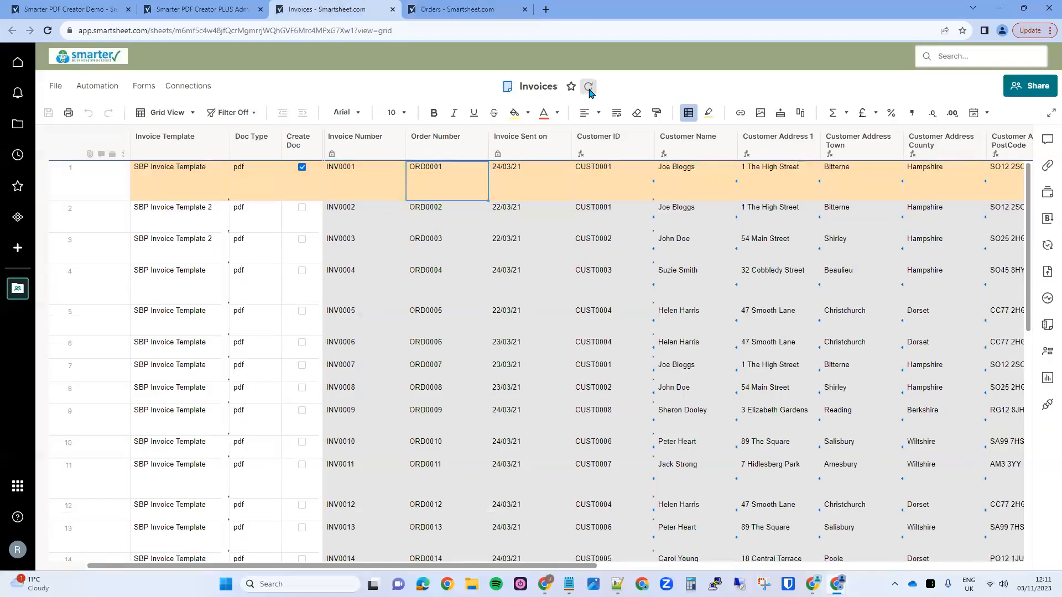
{"action": "left_click", "coordinate": [589, 88]}
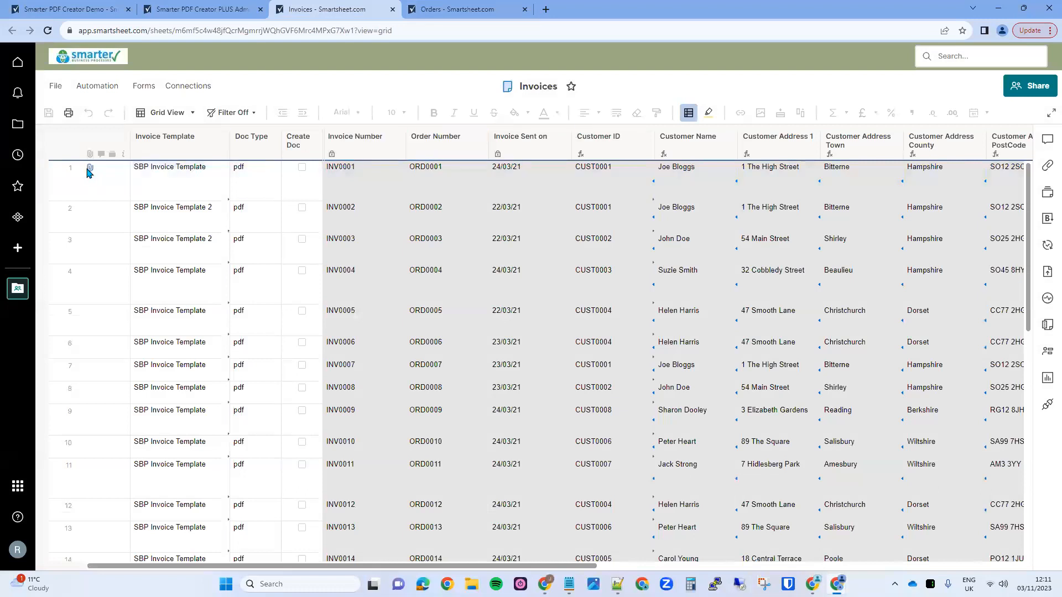
{"action": "left_click", "coordinate": [90, 168]}
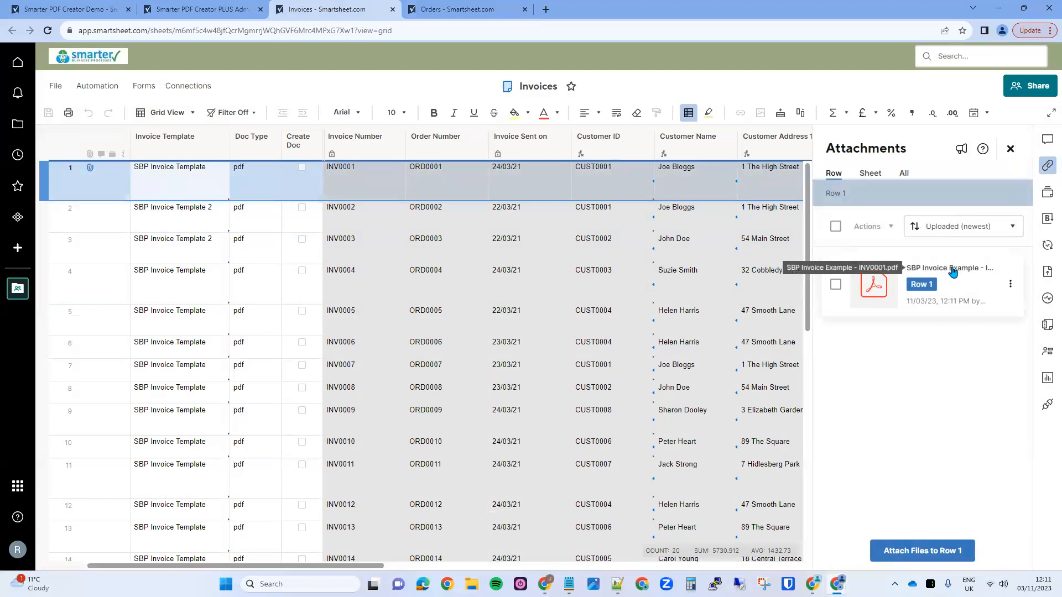
{"action": "left_click", "coordinate": [951, 269]}
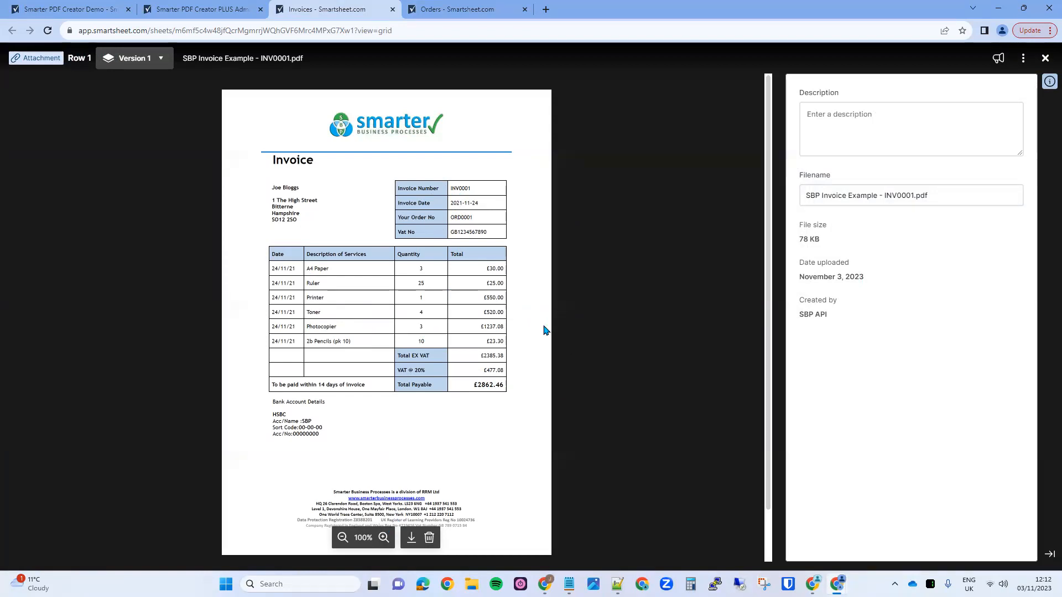
{"action": "key", "text": "Escape"}
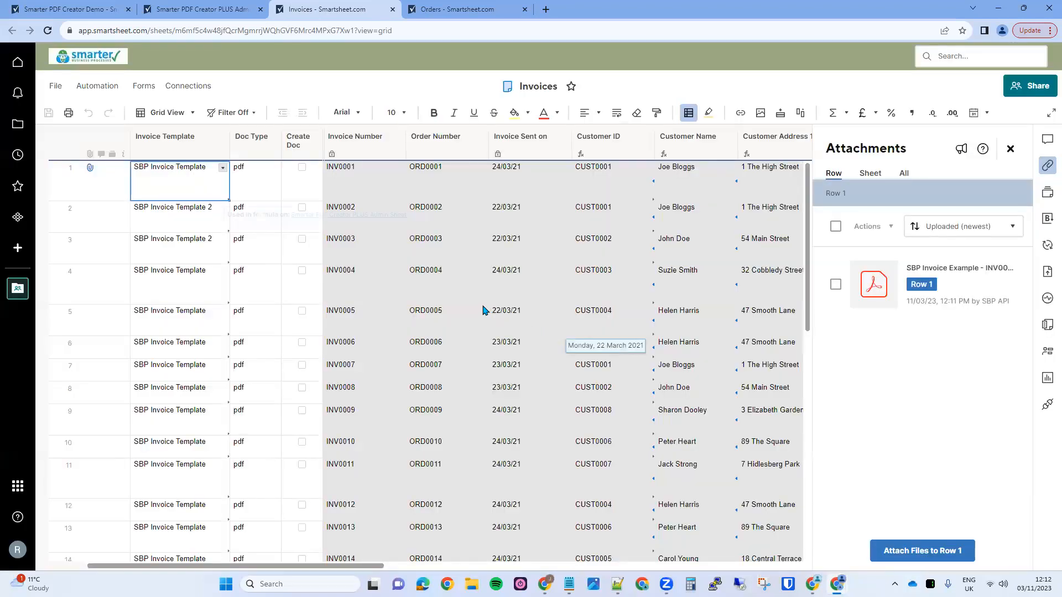
- Set row 1's Doc Type to docx, tick its Create Doc checkbox and save the Invoices sheet
{"action": "left_click", "coordinate": [251, 147]}
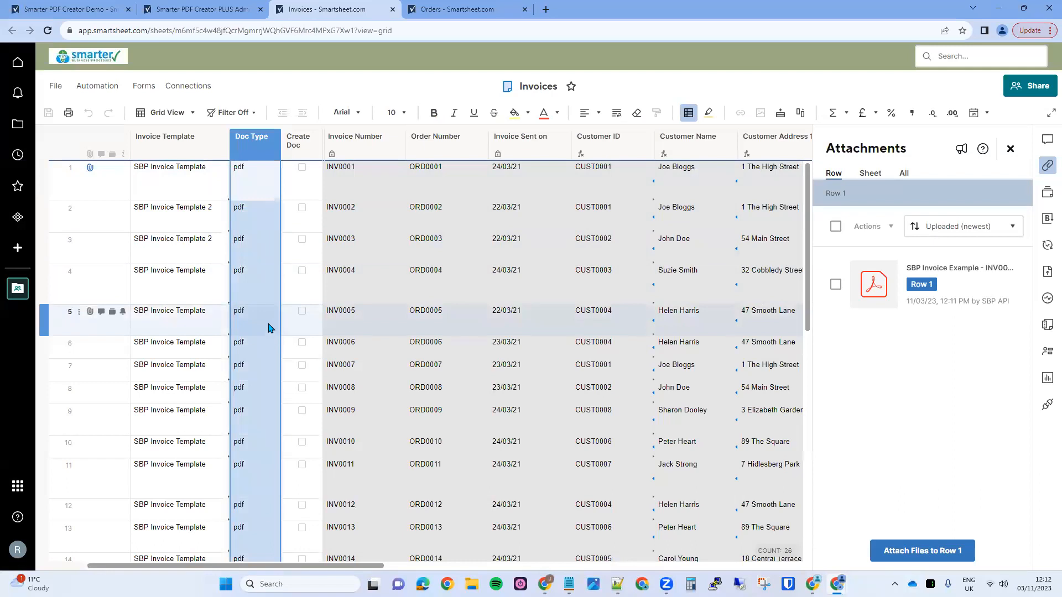
{"action": "left_click", "coordinate": [258, 176]}
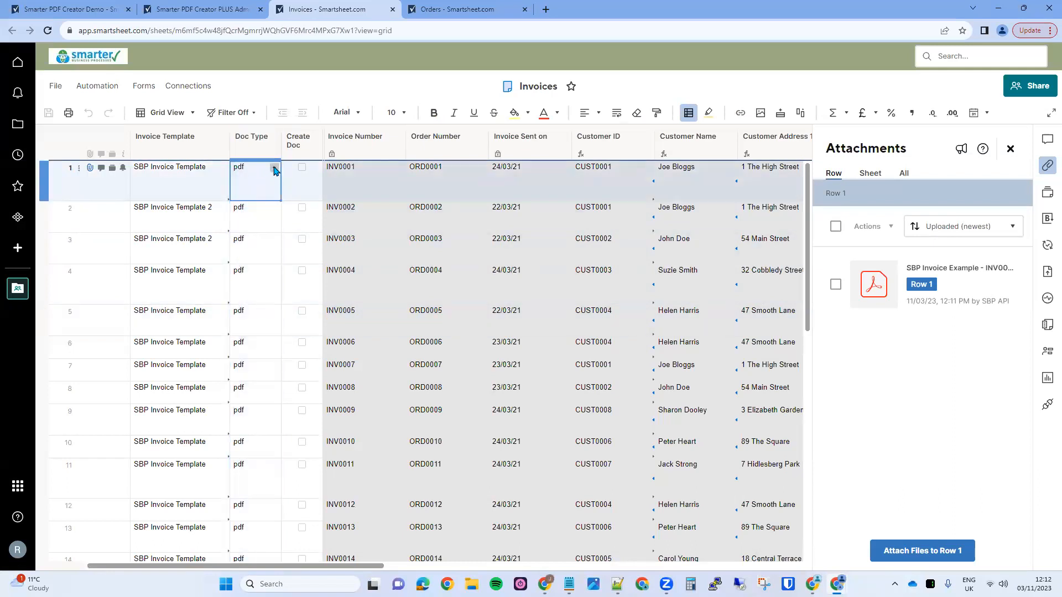
{"action": "left_click", "coordinate": [275, 170]}
{"action": "left_click", "coordinate": [247, 222]}
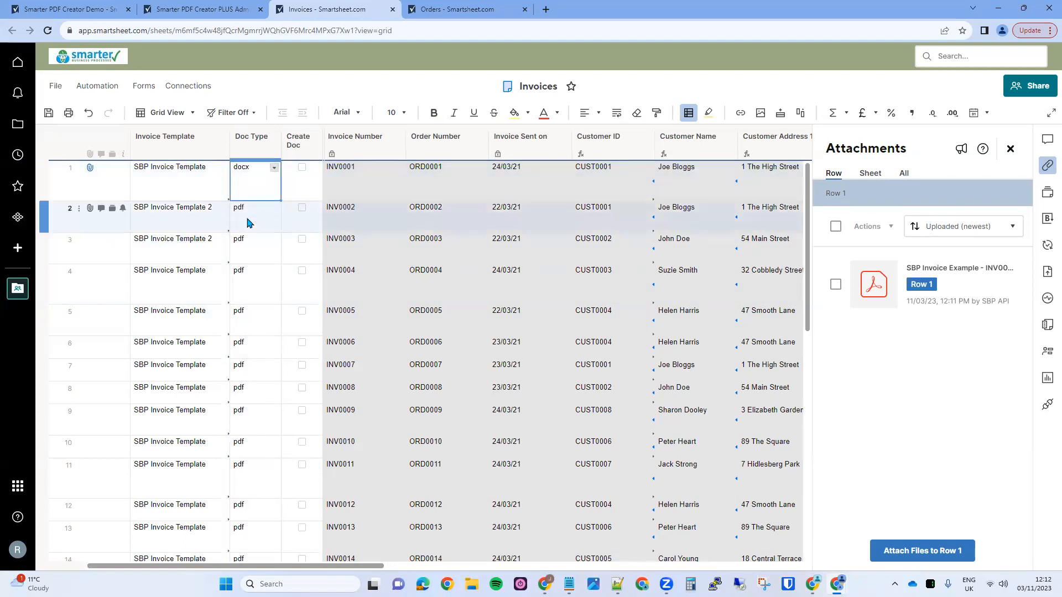
{"action": "left_click", "coordinate": [302, 167]}
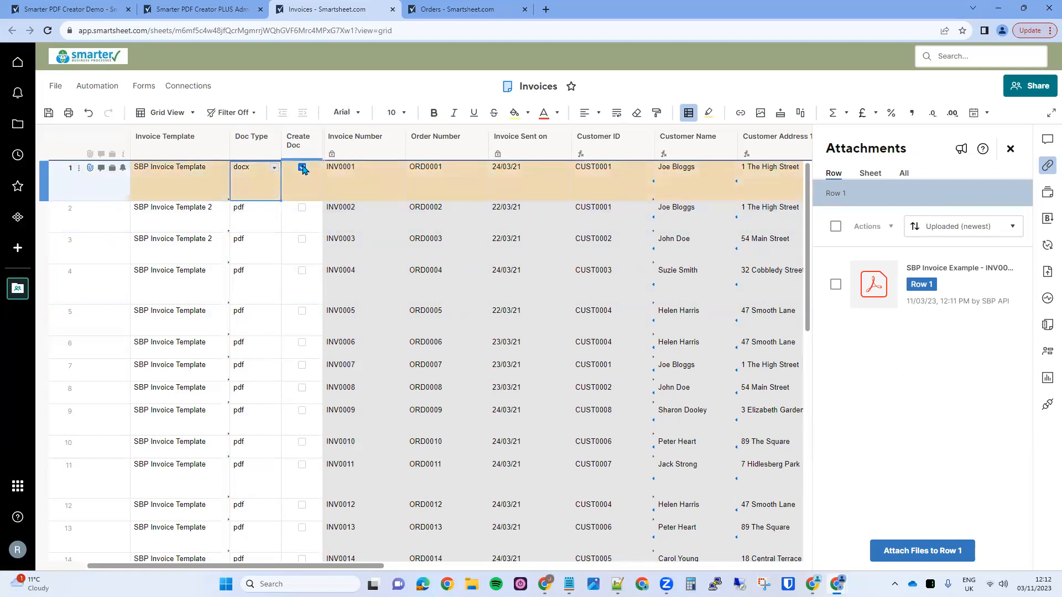
{"action": "left_click", "coordinate": [49, 113]}
{"action": "left_click", "coordinate": [358, 188]}
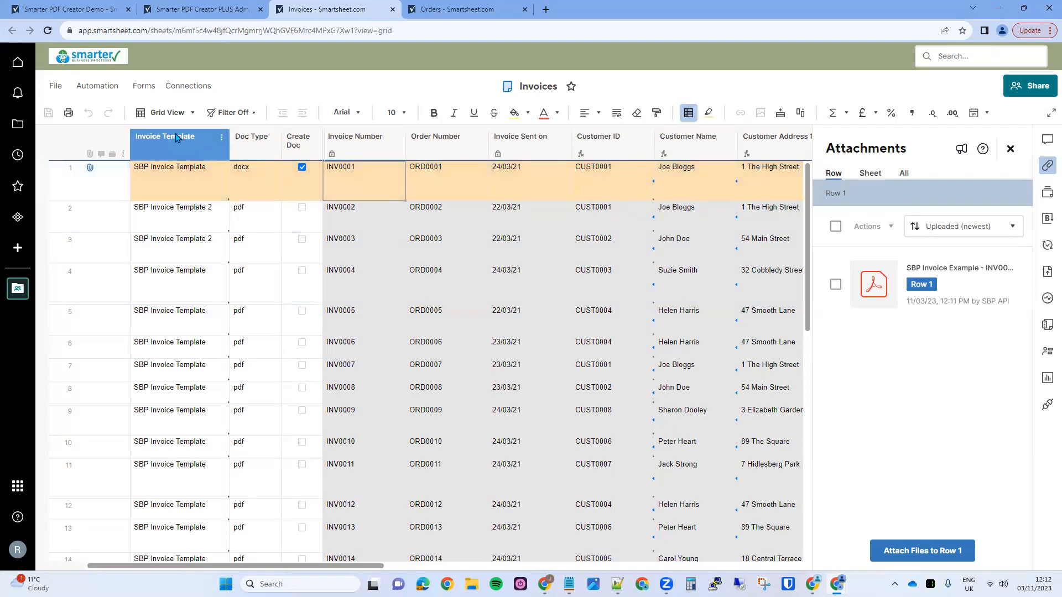
- Look at the Smarter PDF Creator Demo workspace, then refresh the Invoices sheet and open row 1's Word attachment
{"action": "left_click", "coordinate": [69, 10]}
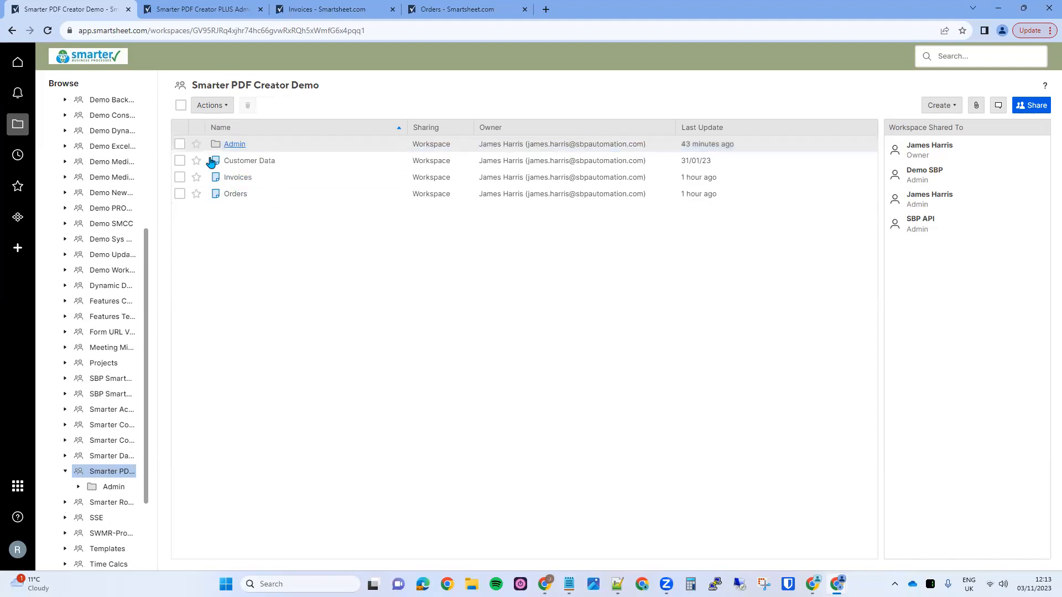
{"action": "left_click", "coordinate": [325, 13]}
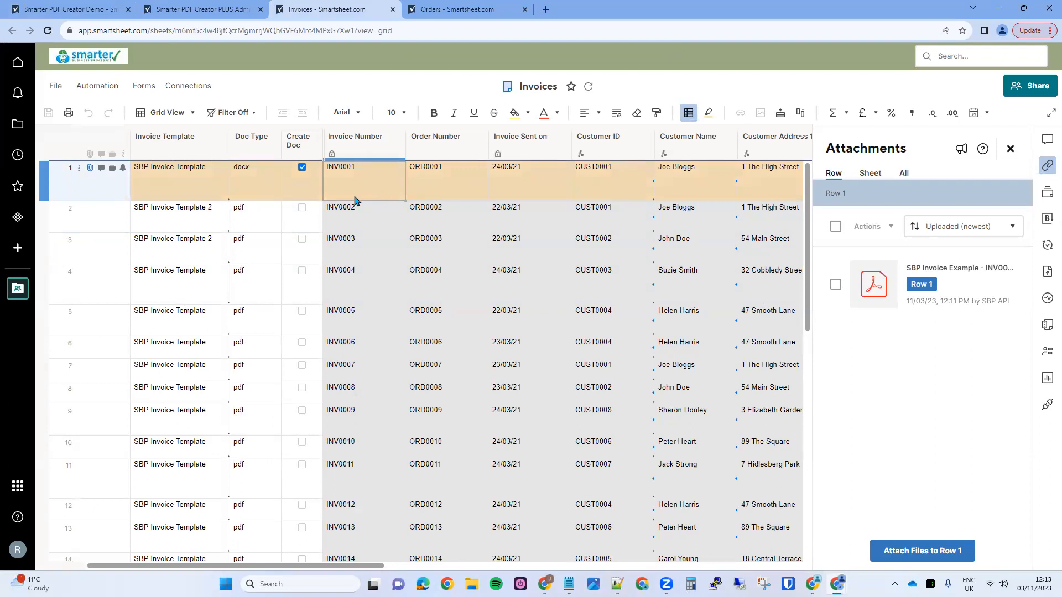
{"action": "left_click", "coordinate": [588, 88]}
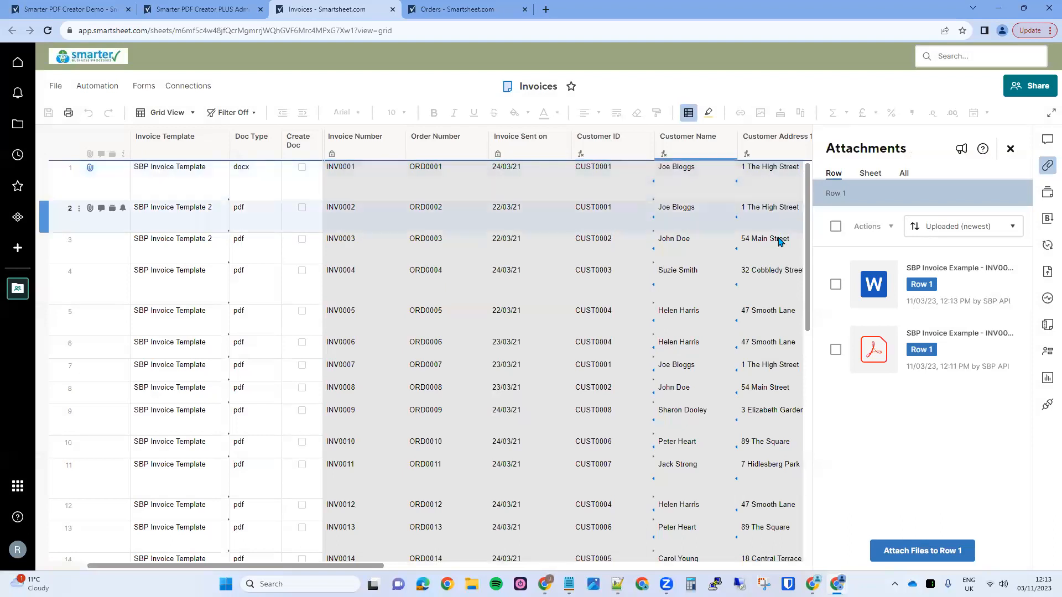
{"action": "left_click", "coordinate": [938, 271]}
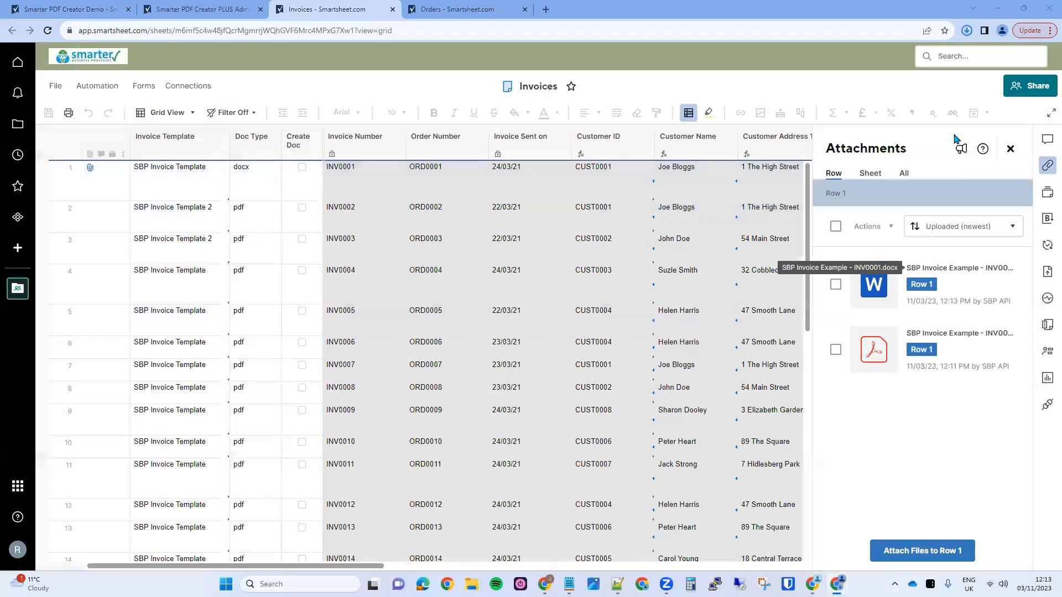
{"action": "left_click", "coordinate": [847, 55]}
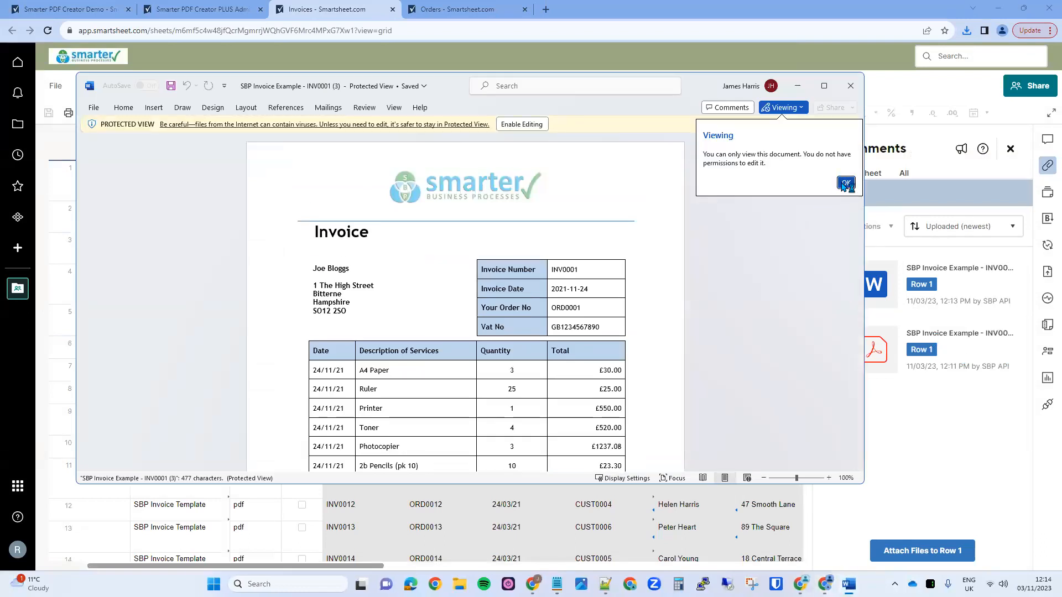
- Dismiss the viewing notice, review the Word invoice for INV0001 and close the document
{"action": "left_click", "coordinate": [844, 190]}
{"action": "scroll", "coordinate": [617, 342], "scroll_direction": "down", "scroll_amount": 5}
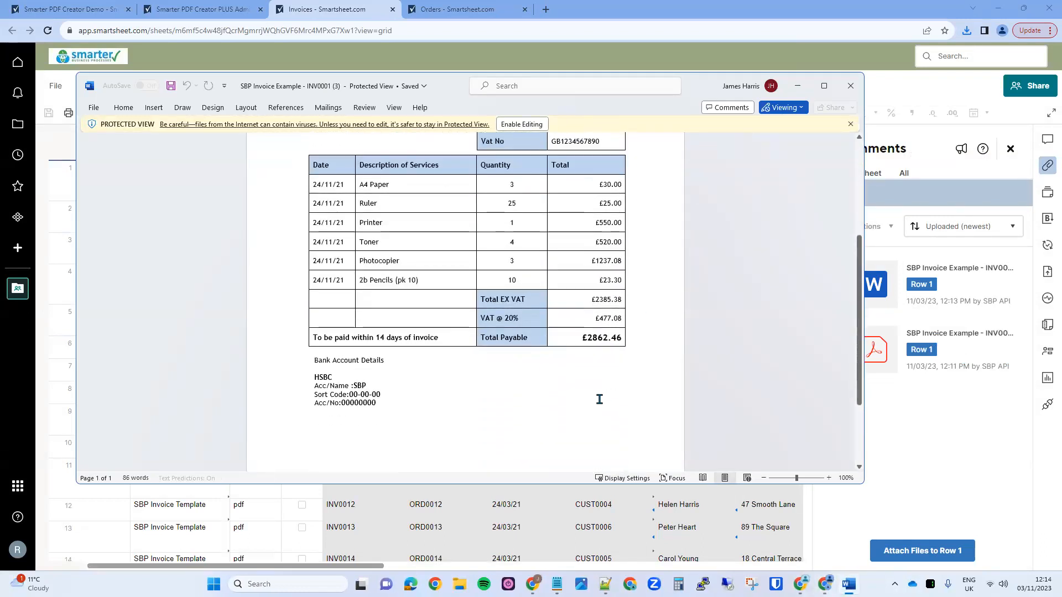
{"action": "scroll", "coordinate": [548, 409], "scroll_direction": "up", "scroll_amount": 5}
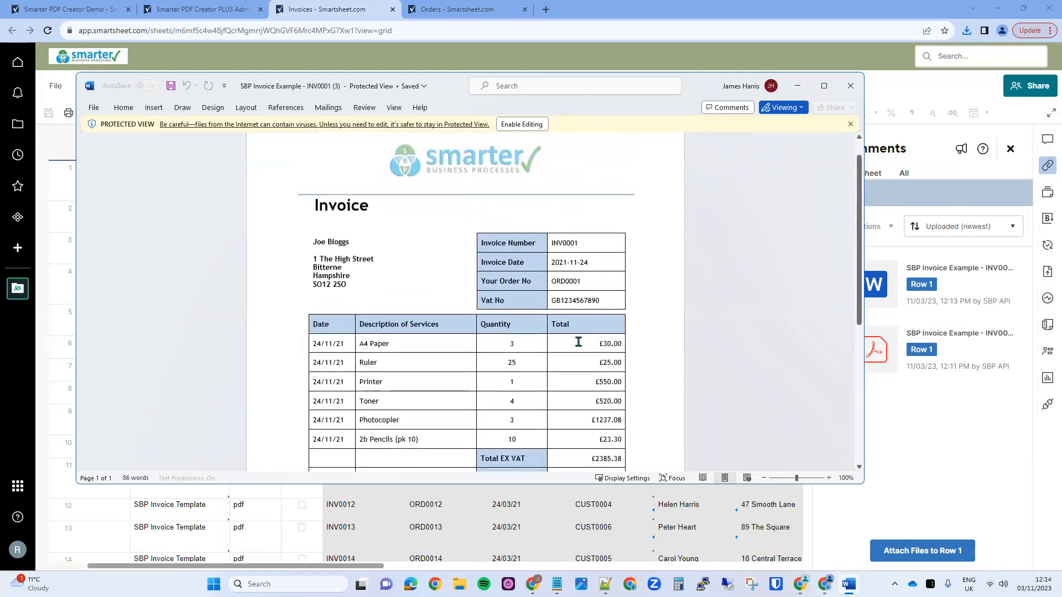
{"action": "left_click", "coordinate": [850, 95]}
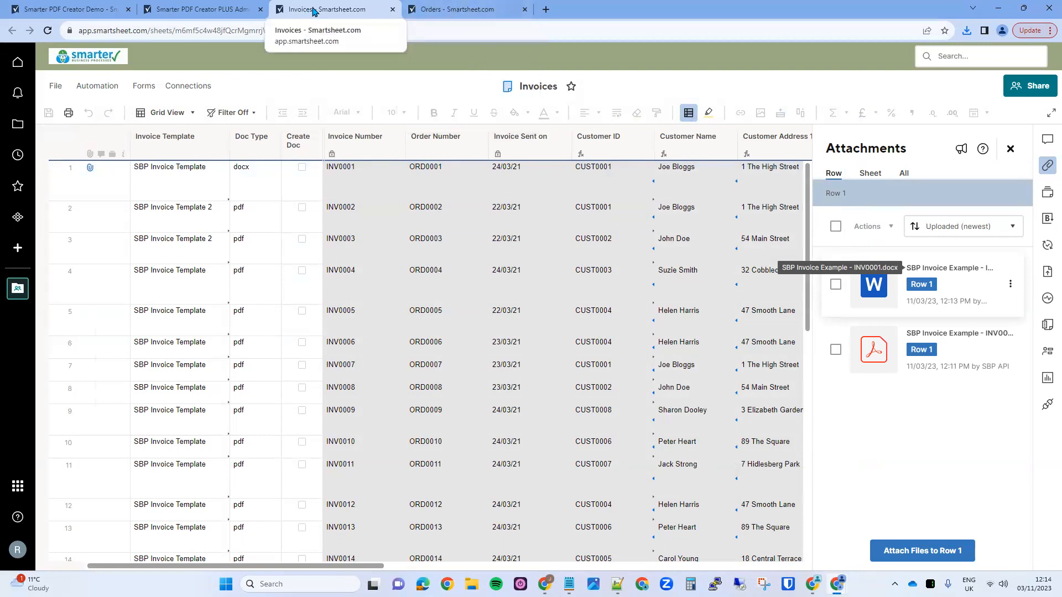
- Compare the attachments of rows 1 and 2 in the Invoices sheet, ending on row 1's order number
{"action": "left_click", "coordinate": [44, 178]}
{"action": "left_click", "coordinate": [45, 213]}
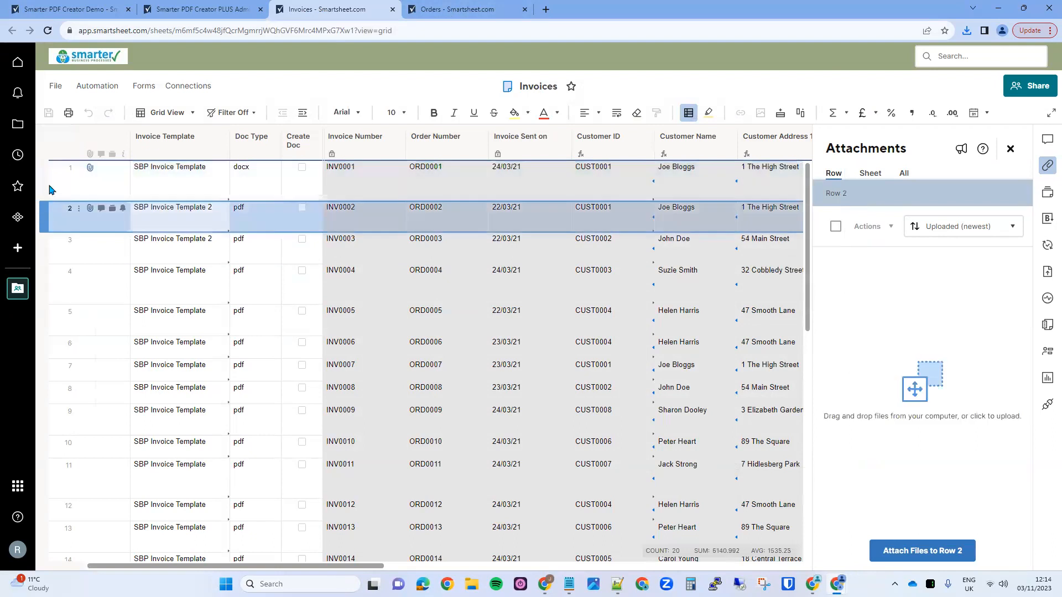
{"action": "left_click", "coordinate": [43, 178]}
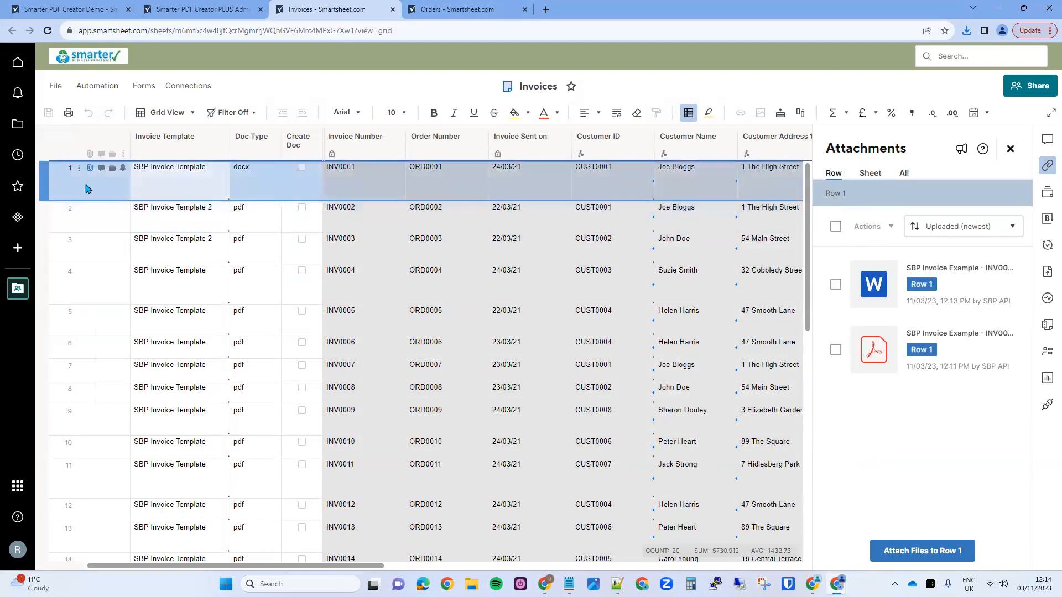
{"action": "left_click", "coordinate": [434, 191]}
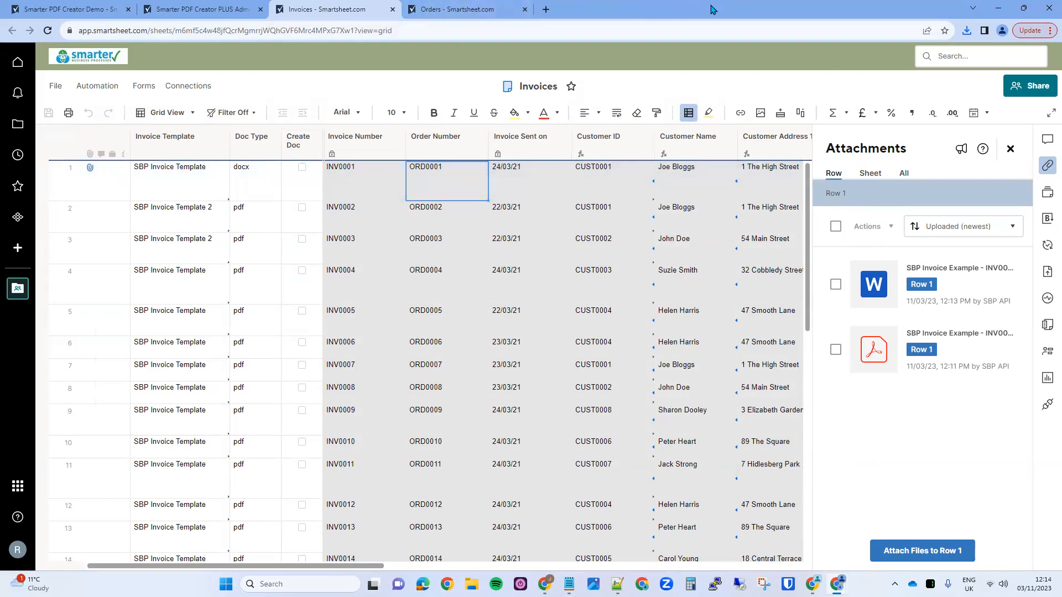
- View the Orders sheet again, then check the Generate Documents option for row 1 of the Invoices sheet
{"action": "left_click", "coordinate": [449, 12]}
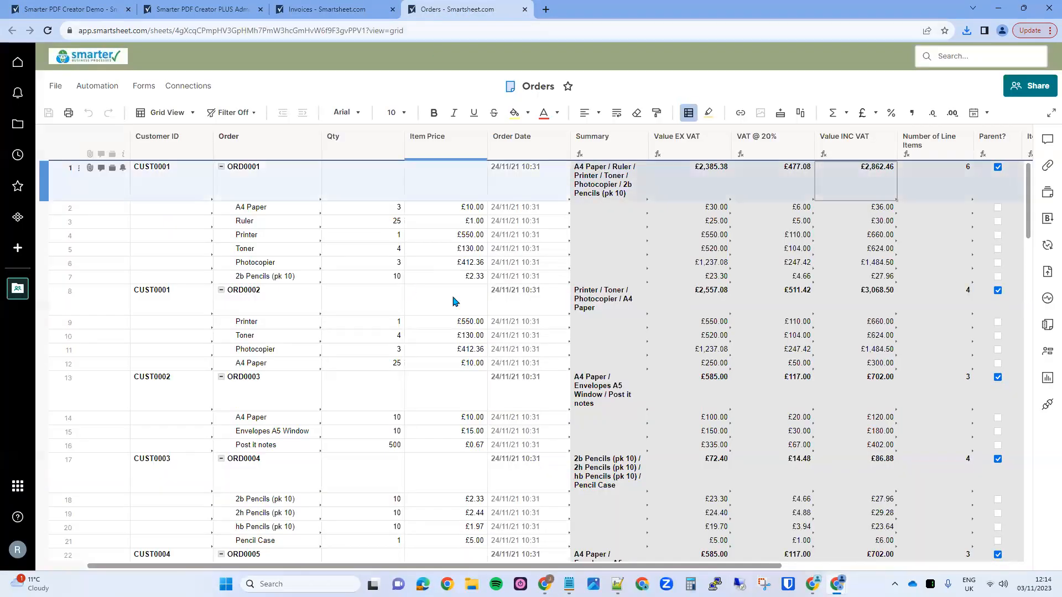
{"action": "left_click", "coordinate": [337, 10]}
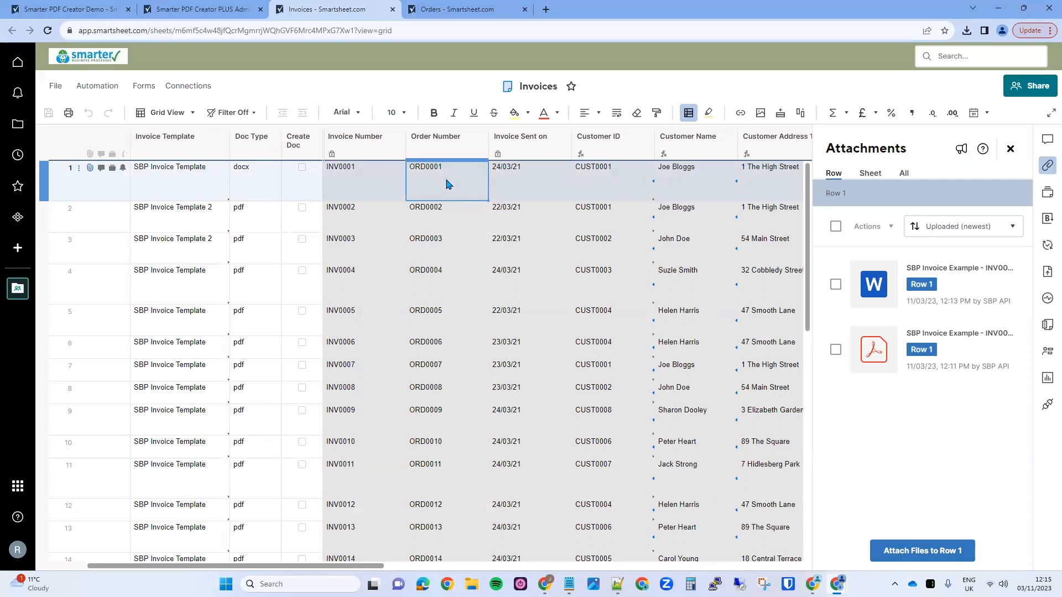
{"action": "left_click", "coordinate": [79, 174]}
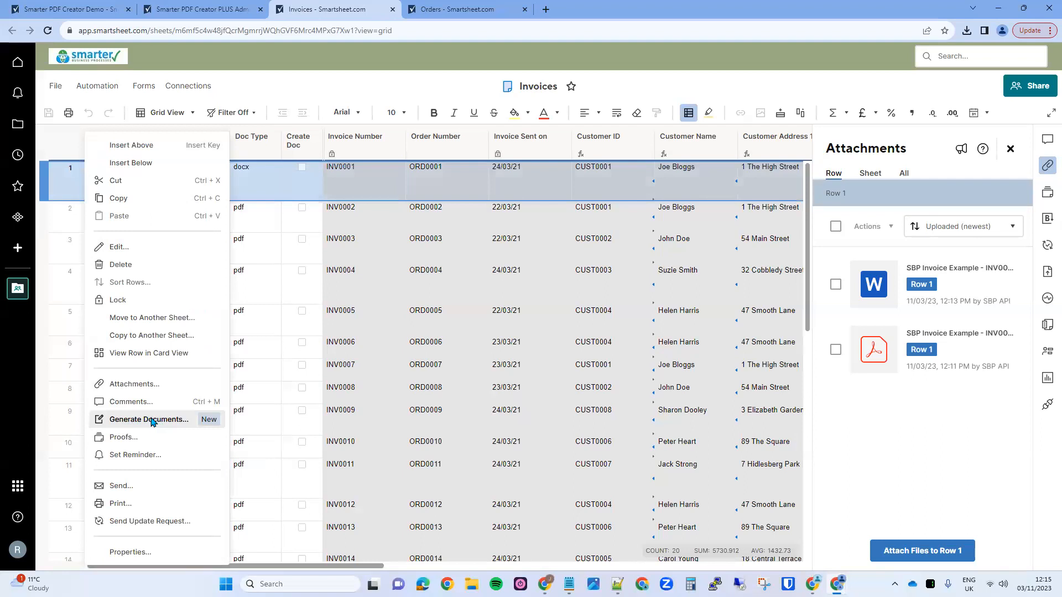
{"action": "left_click", "coordinate": [367, 187]}
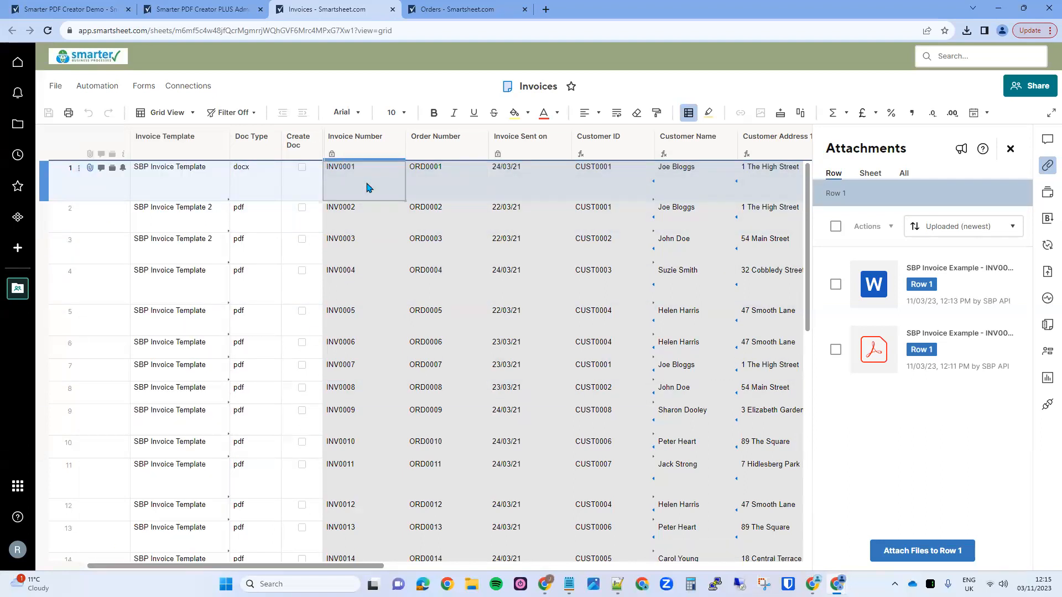
- Look across row 1's invoice fields in the Invoices sheet, then check its matching order in the Orders sheet and return to Invoices
{"action": "left_click_drag", "start_coordinate": [366, 187], "coordinate": [802, 188]}
{"action": "left_click_drag", "start_coordinate": [560, 566], "coordinate": [142, 566]}
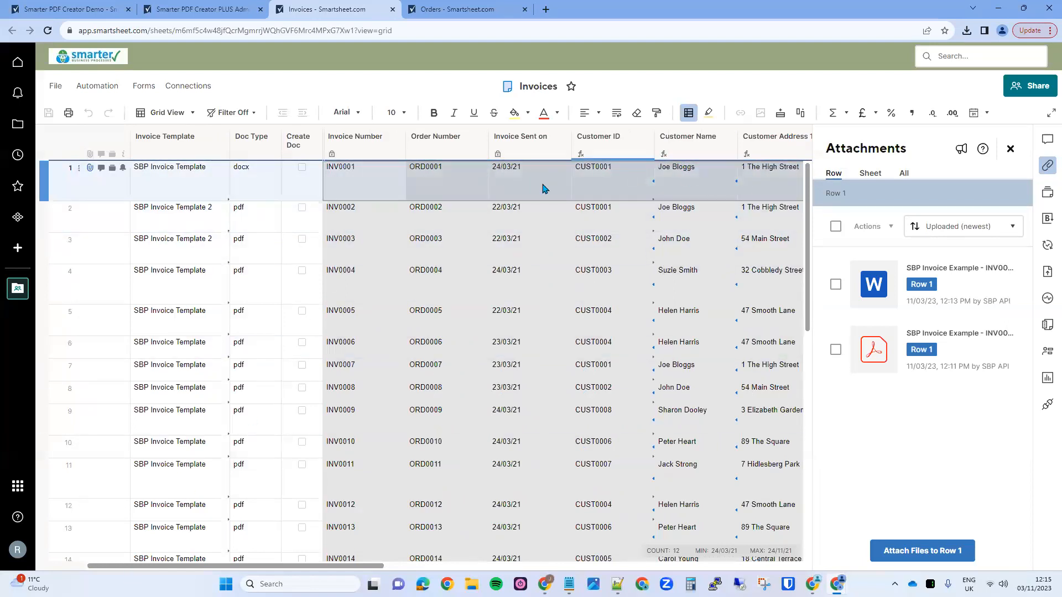
{"action": "left_click", "coordinate": [431, 183]}
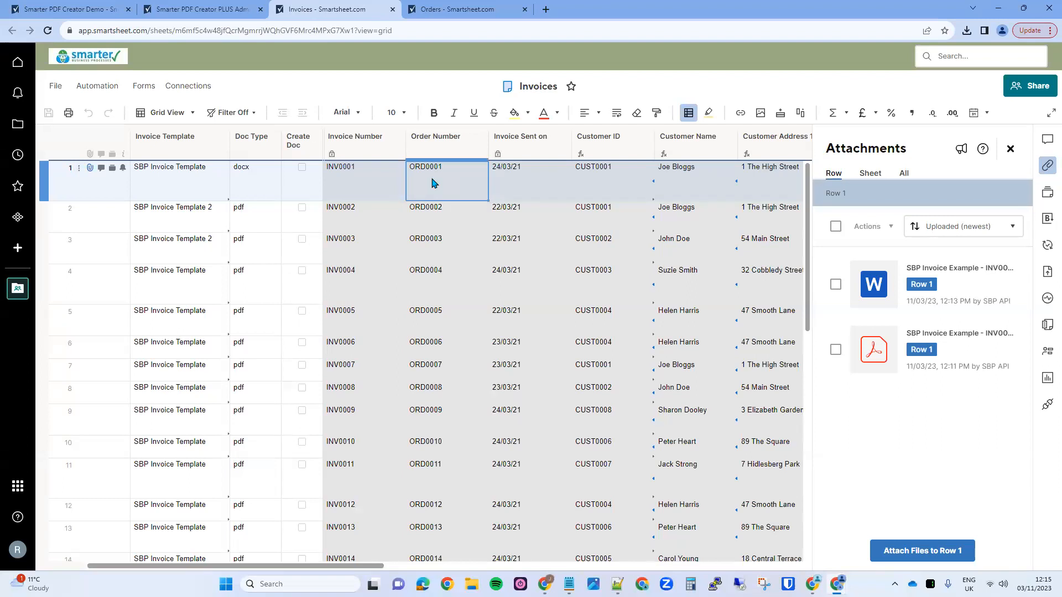
{"action": "left_click", "coordinate": [464, 10]}
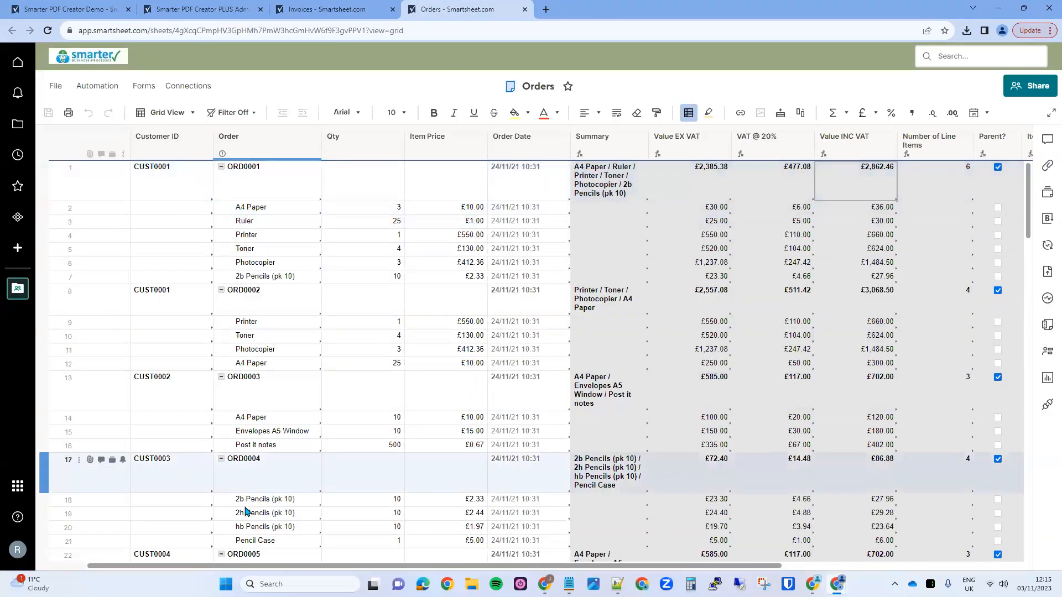
{"action": "left_click", "coordinate": [243, 175]}
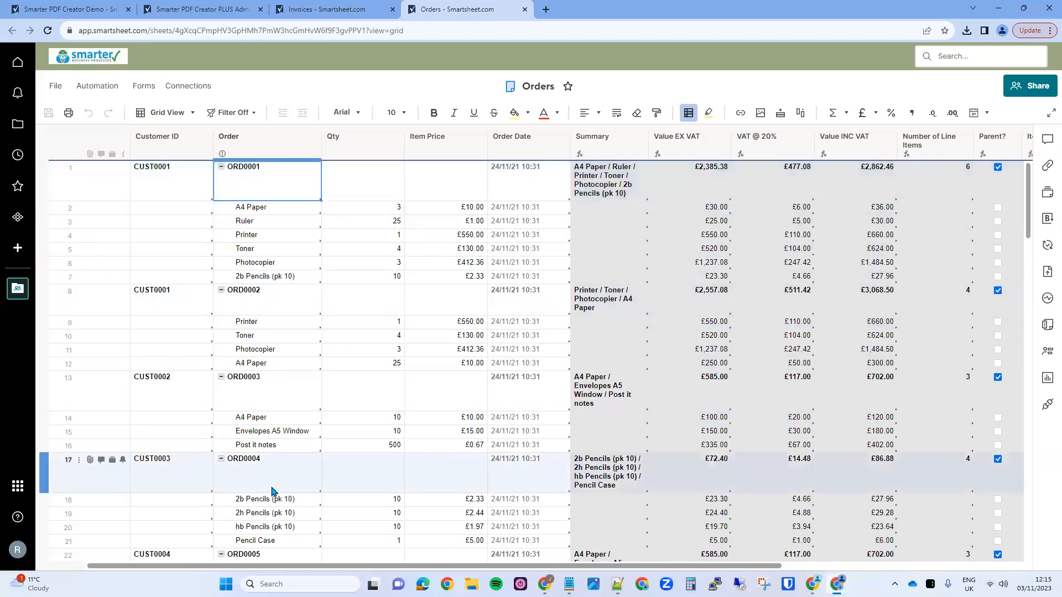
{"action": "left_click", "coordinate": [327, 10]}
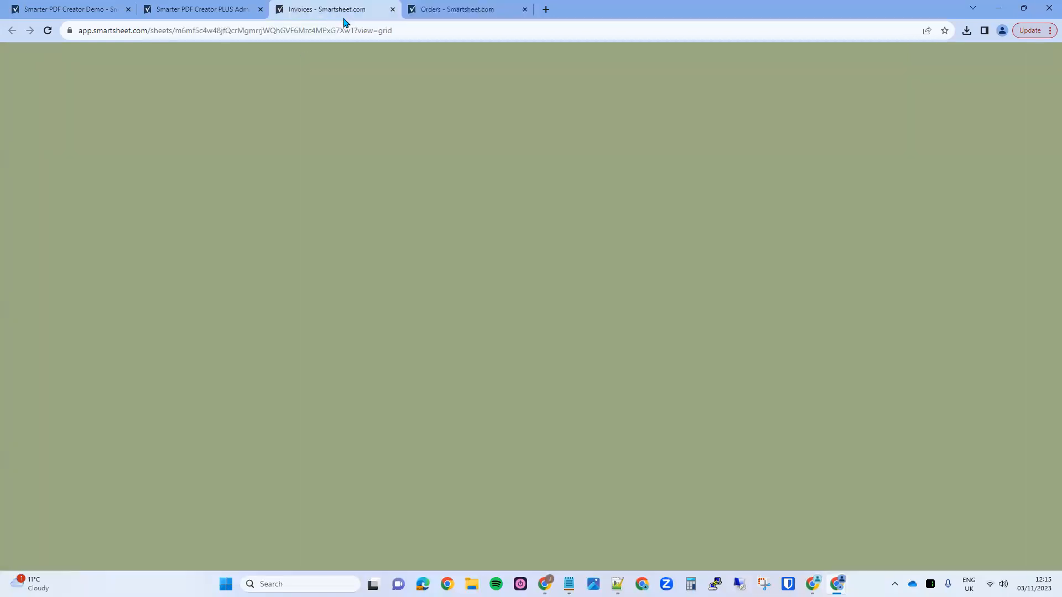
- Examine row 1's fields from Invoice Number through Customer Name, including the Customer ID formula, and glance at the Orders sheet again
{"action": "left_click", "coordinate": [364, 188]}
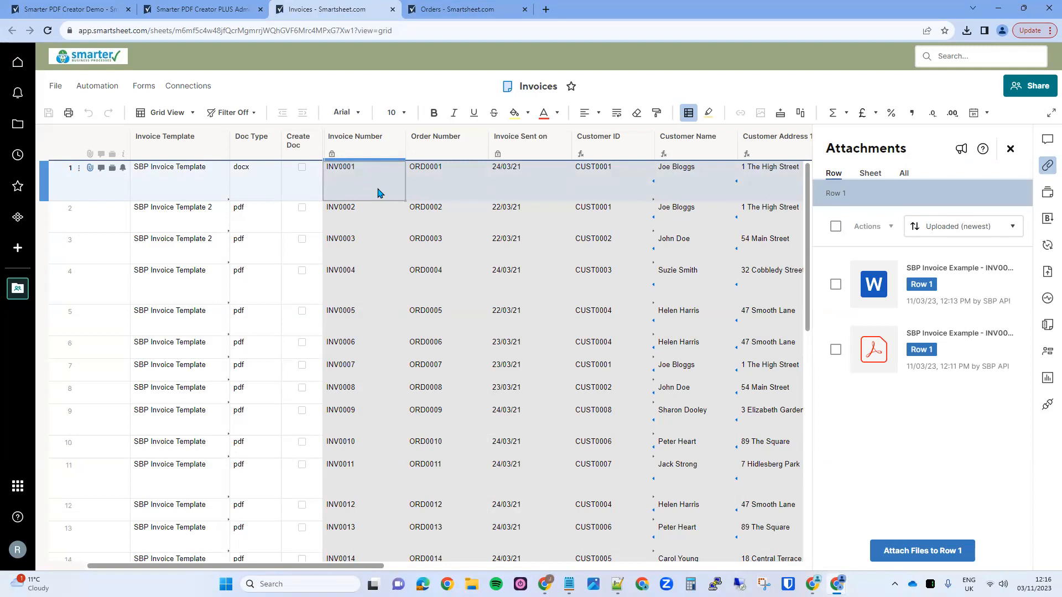
{"action": "left_click_drag", "start_coordinate": [379, 193], "coordinate": [599, 193]}
{"action": "left_click", "coordinate": [599, 193]}
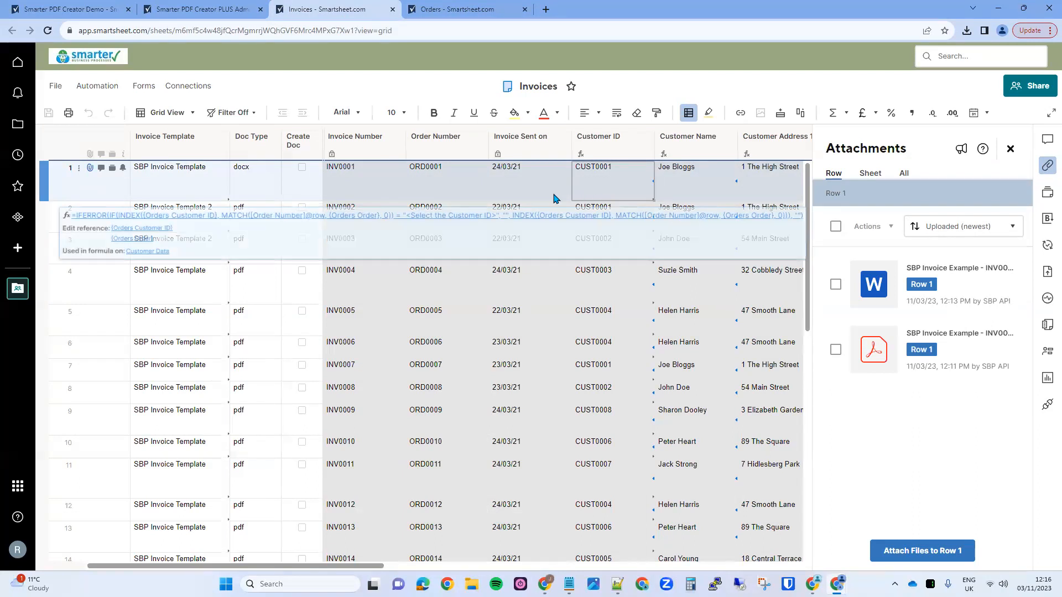
{"action": "left_click", "coordinate": [360, 191]}
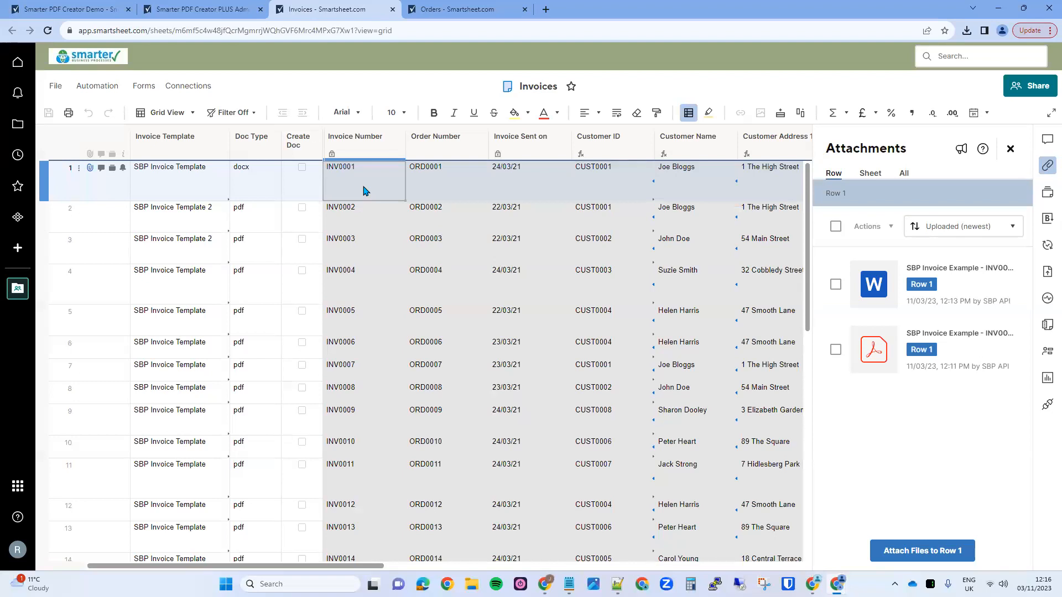
{"action": "left_click_drag", "start_coordinate": [365, 191], "coordinate": [675, 197]}
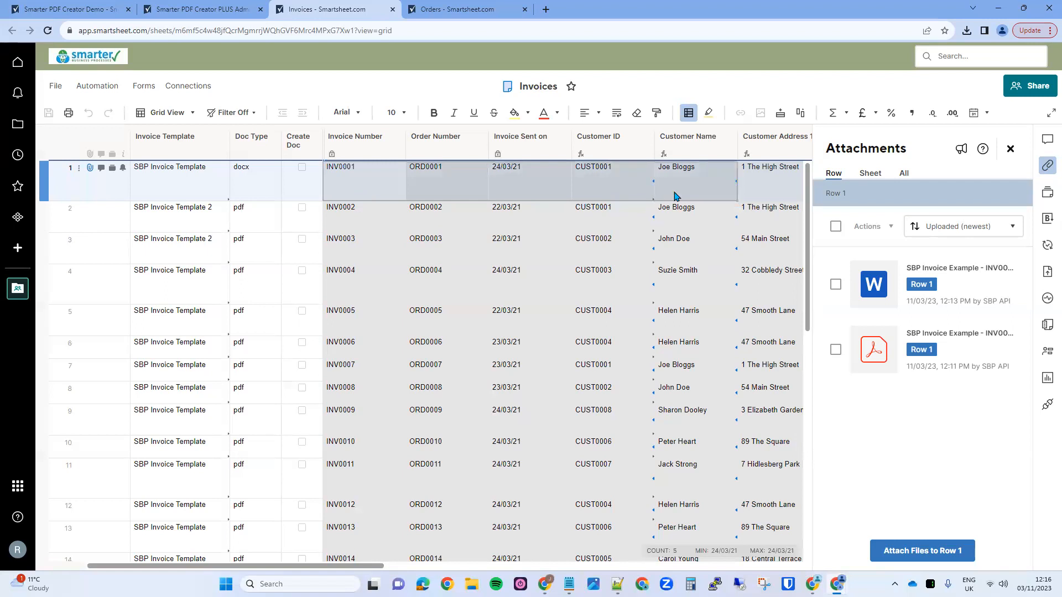
{"action": "left_click", "coordinate": [365, 186]}
{"action": "left_click", "coordinate": [448, 9]}
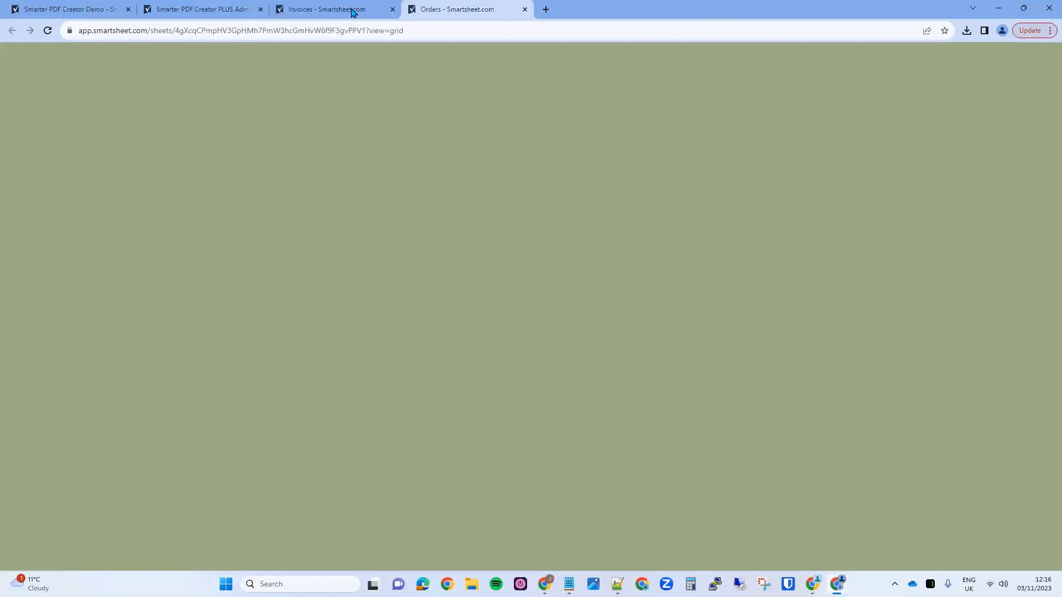
{"action": "left_click", "coordinate": [346, 14]}
{"action": "left_click", "coordinate": [363, 184]}
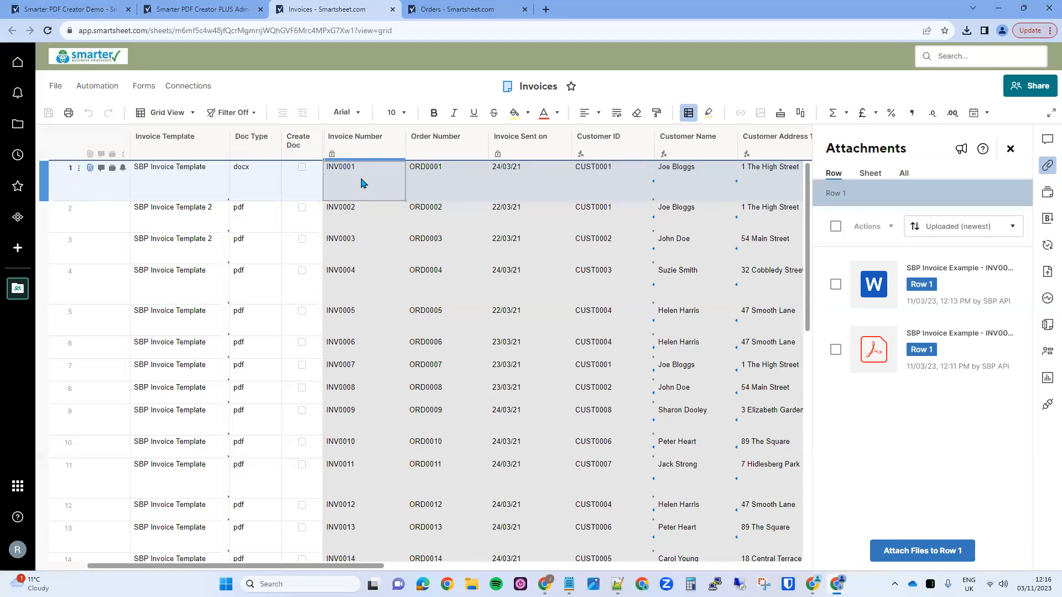
- View the Invoice Template choices available for row 1 without picking another template
{"action": "left_click", "coordinate": [195, 184]}
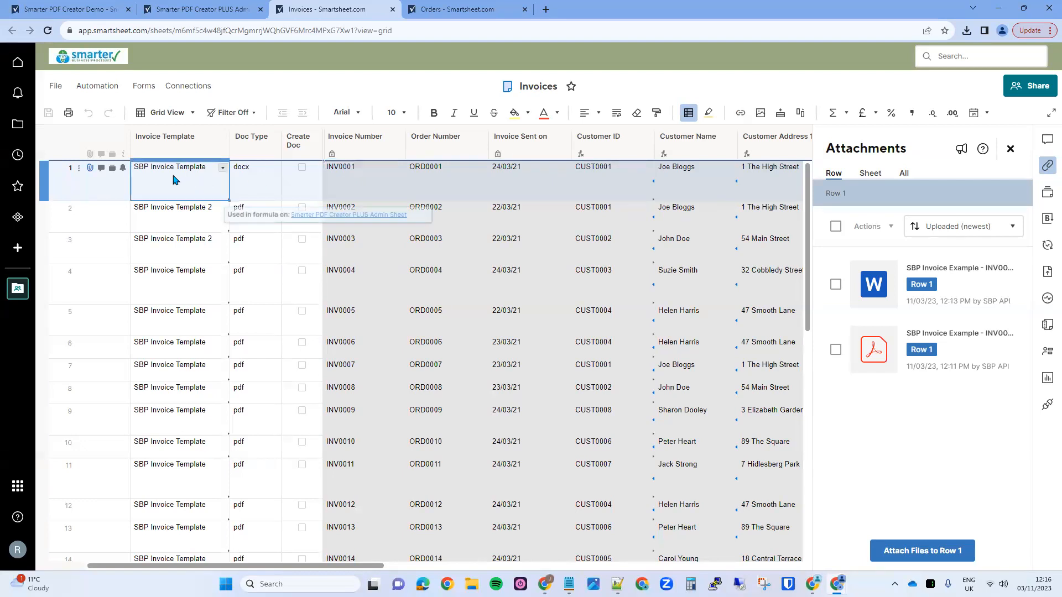
{"action": "left_click", "coordinate": [222, 167]}
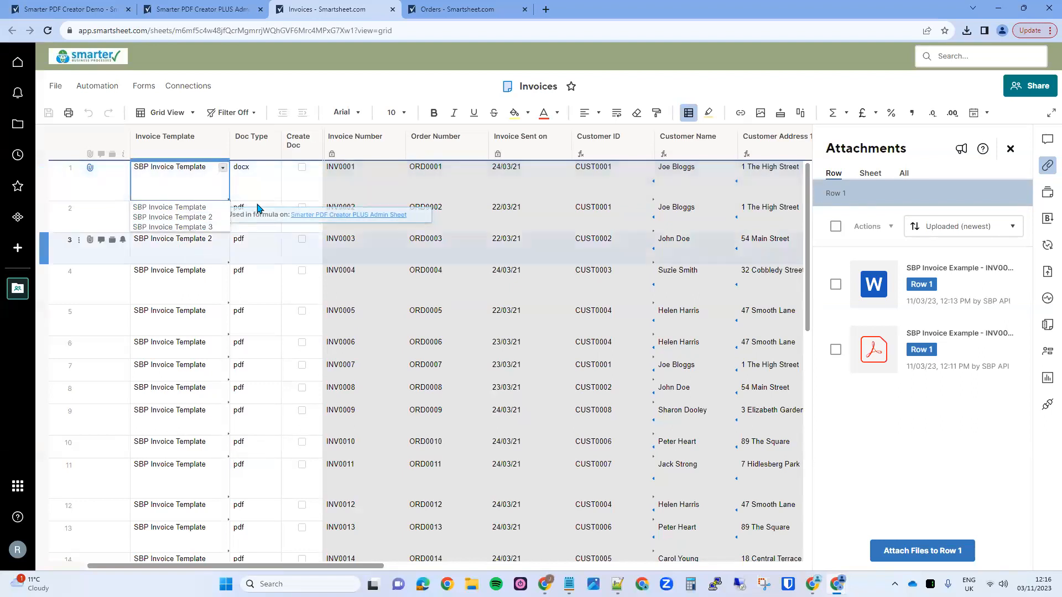
{"action": "left_click", "coordinate": [368, 193]}
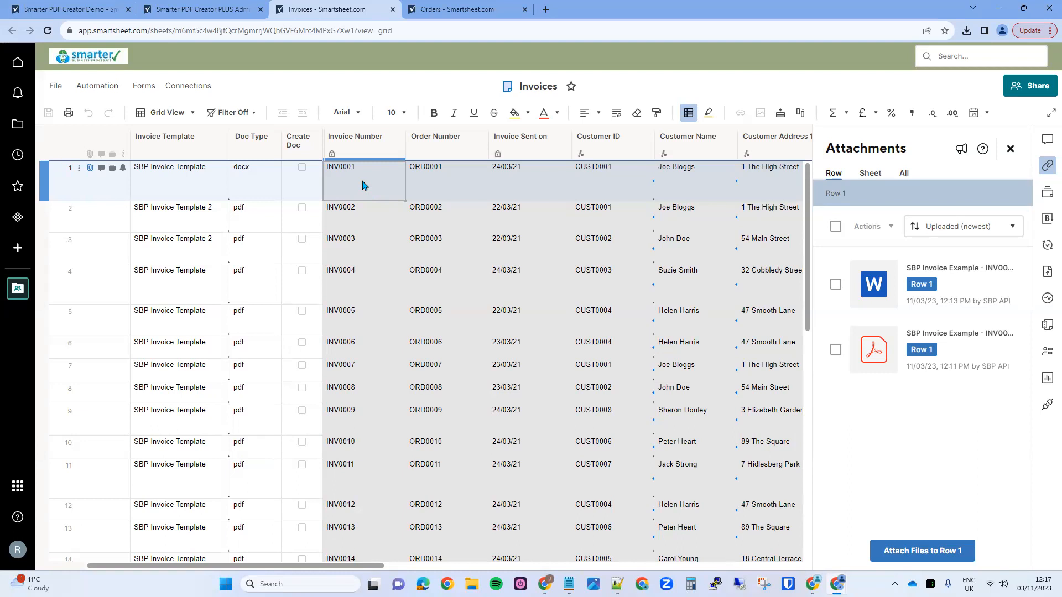
- Inspect row 1's Order Number and Invoice Sent on cells in the Invoices sheet without changing them
{"action": "left_click", "coordinate": [441, 186]}
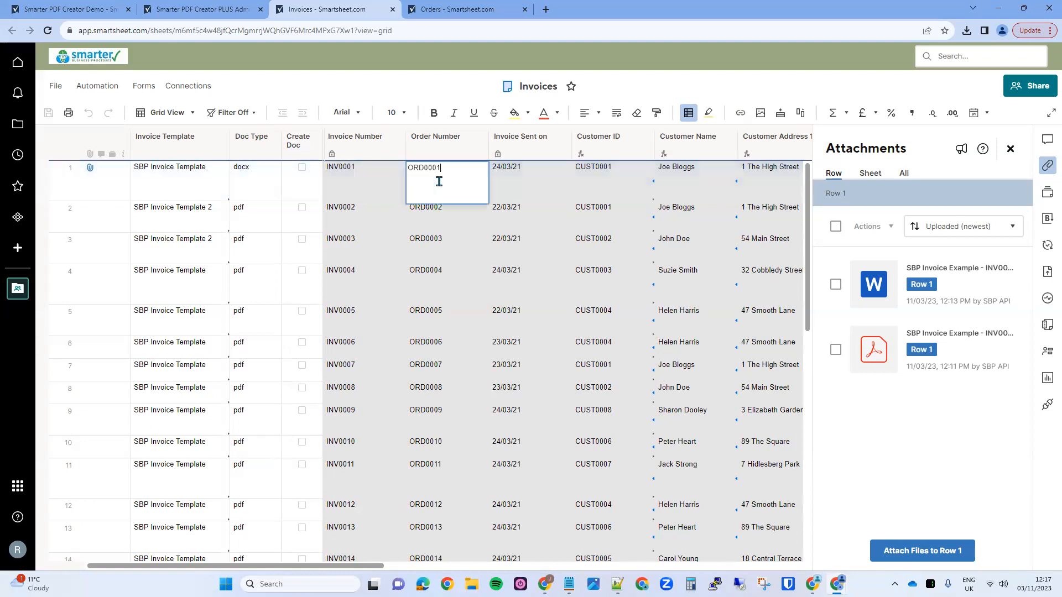
{"action": "left_click", "coordinate": [529, 187]}
{"action": "left_click", "coordinate": [451, 187]}
{"action": "left_click", "coordinate": [534, 188]}
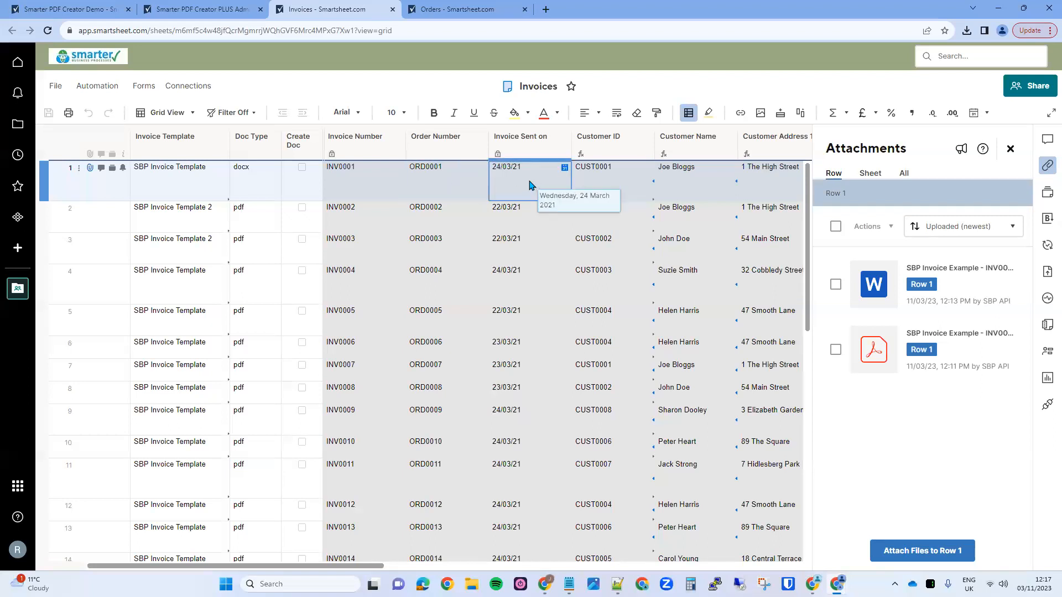